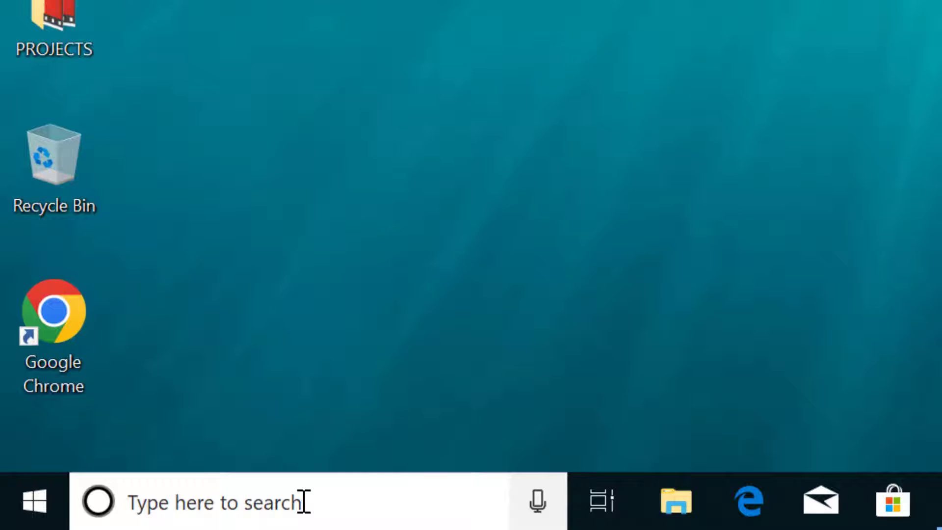
Step: Search the taskbar for control panel and launch Control Panel from the results
click(305, 503)
text(con)
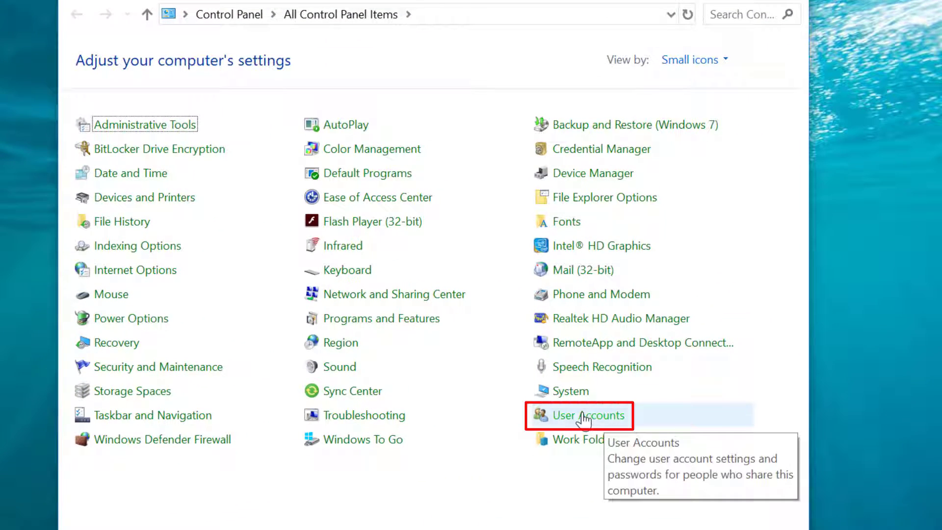
click(584, 419)
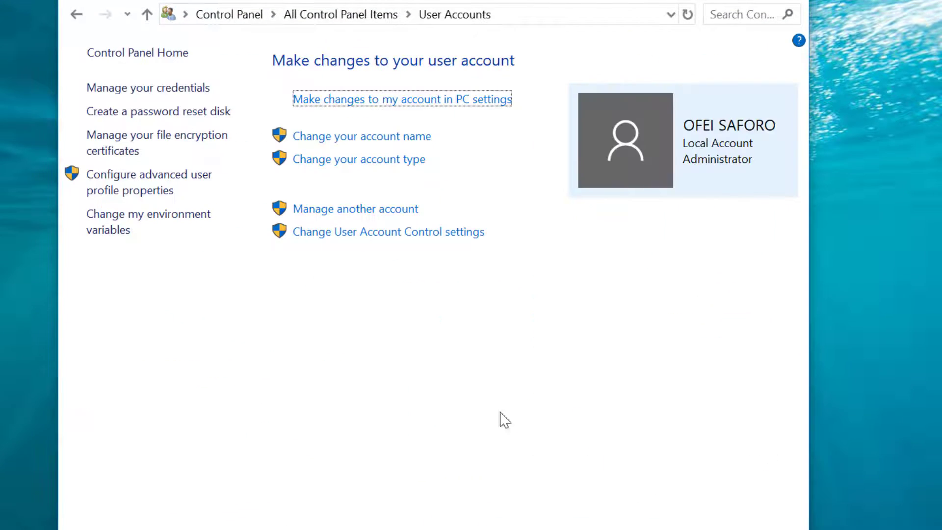
click(349, 214)
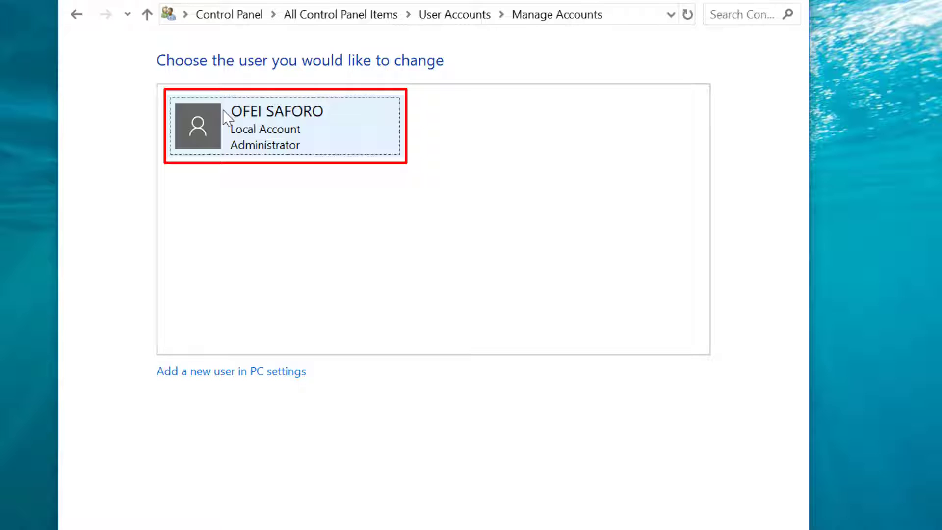
click(236, 139)
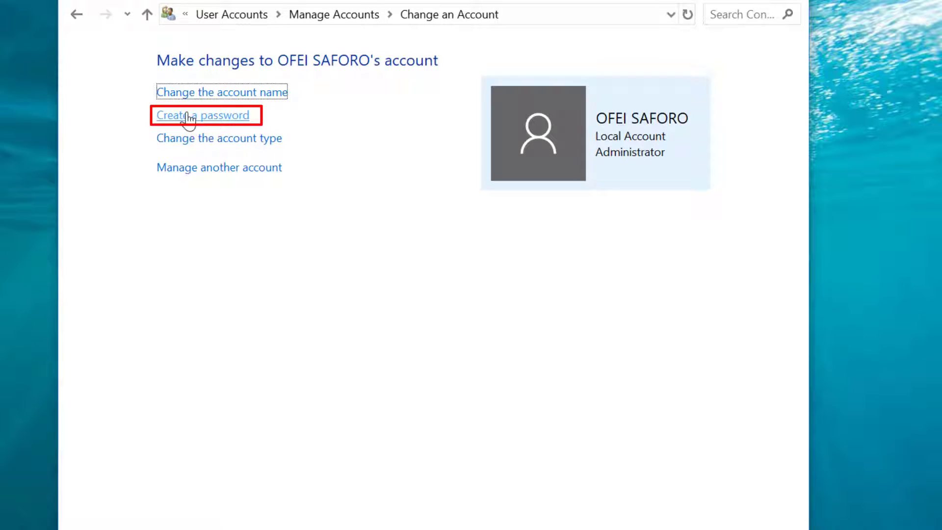
click(204, 120)
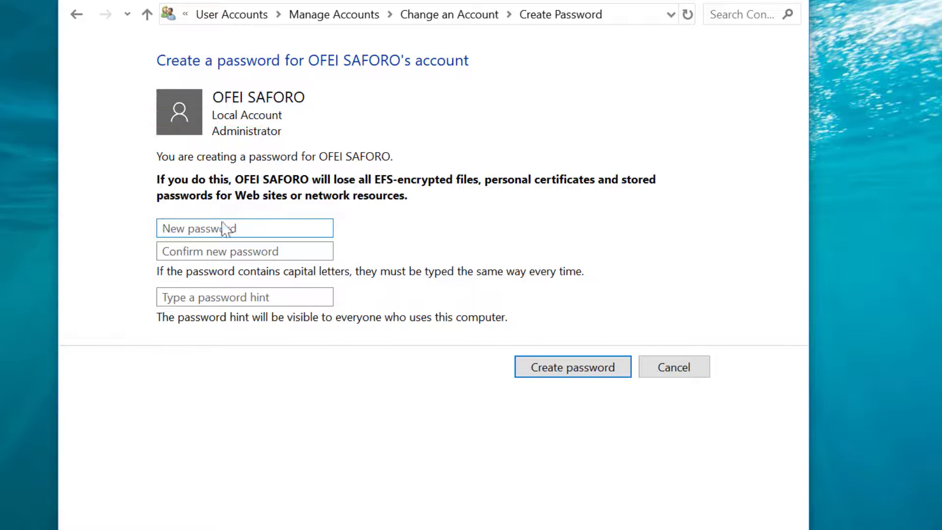
click(214, 230)
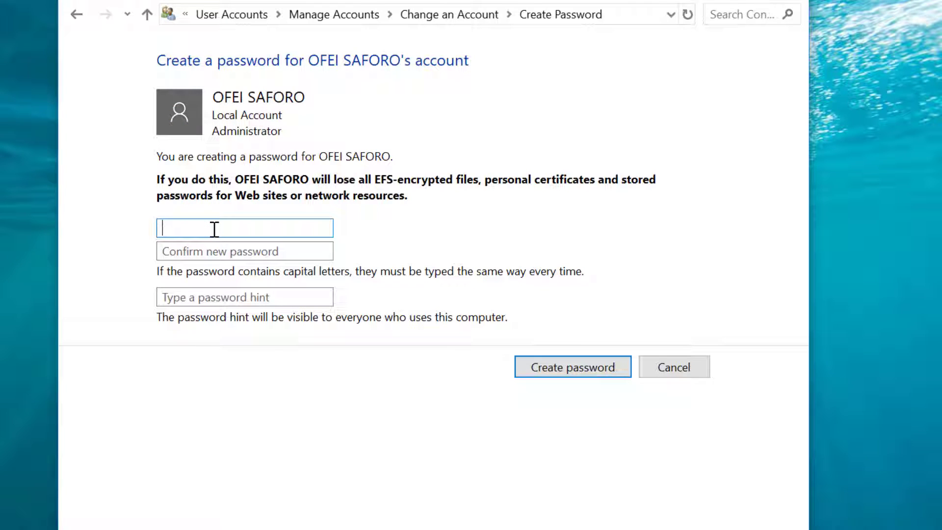
text(pas)
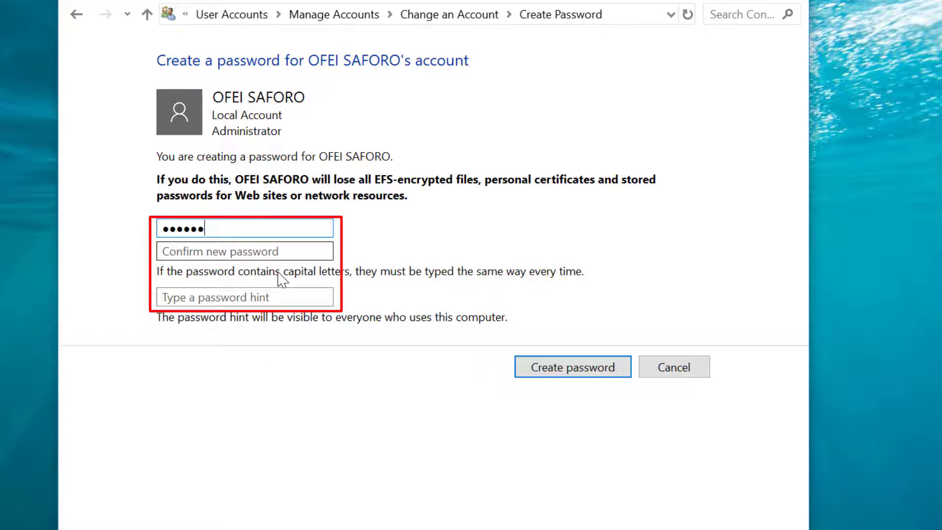
click(264, 254)
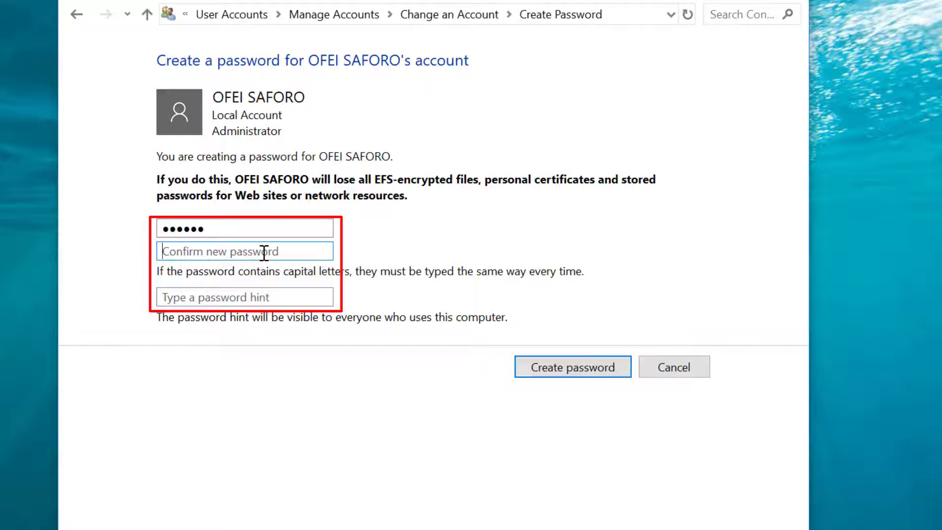
text(pas)
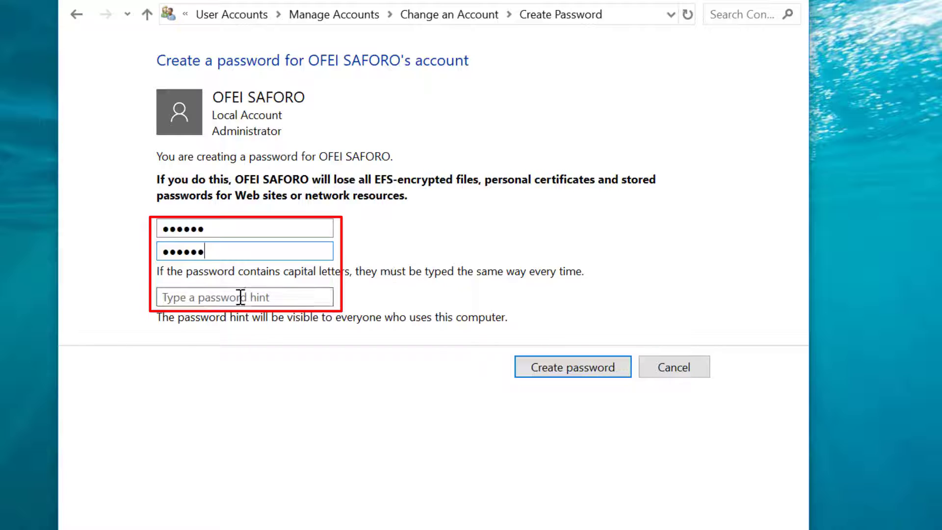
click(214, 299)
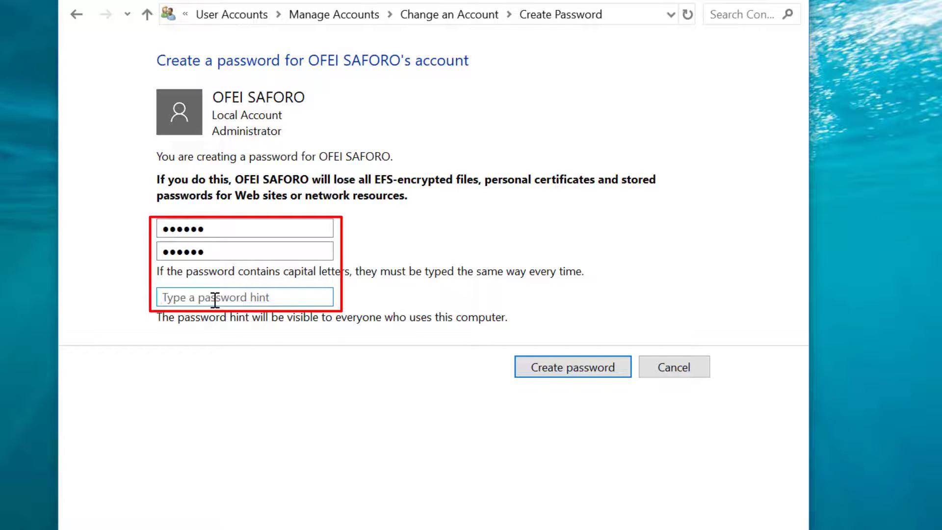
text(fathers name)
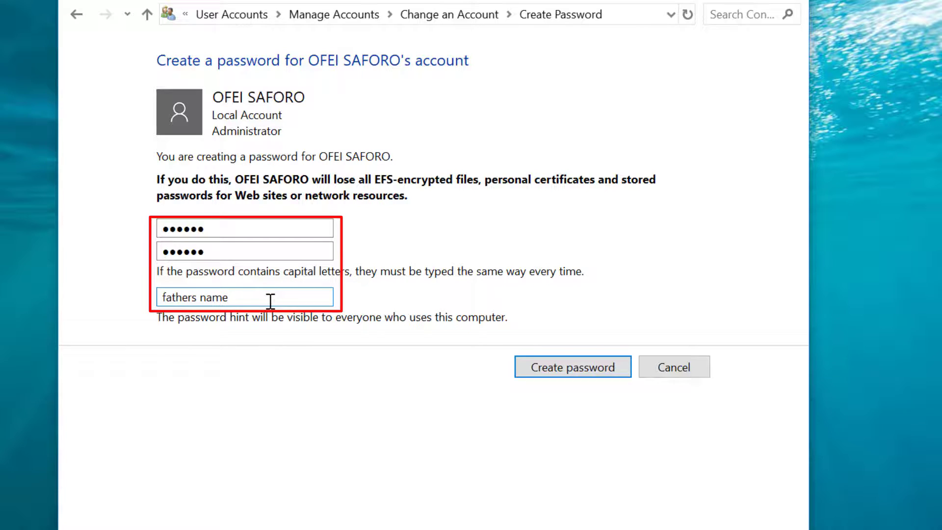
click(575, 371)
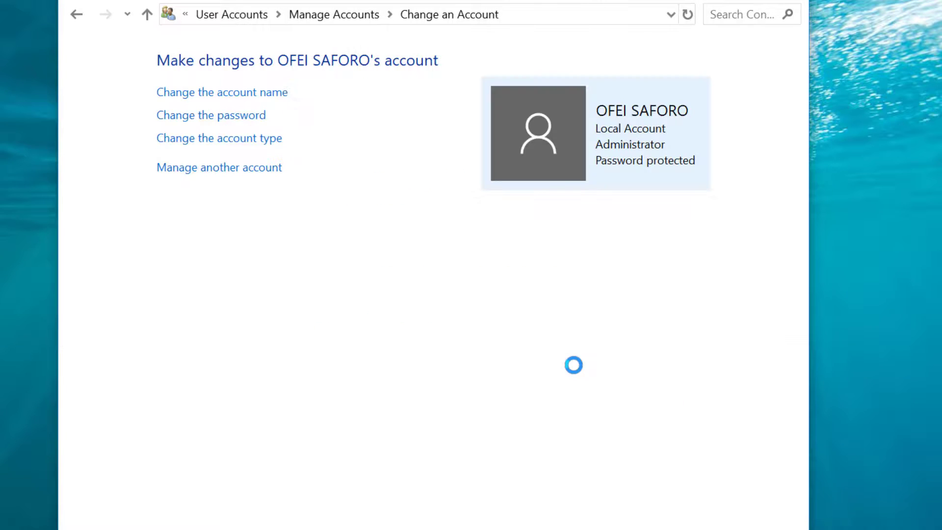